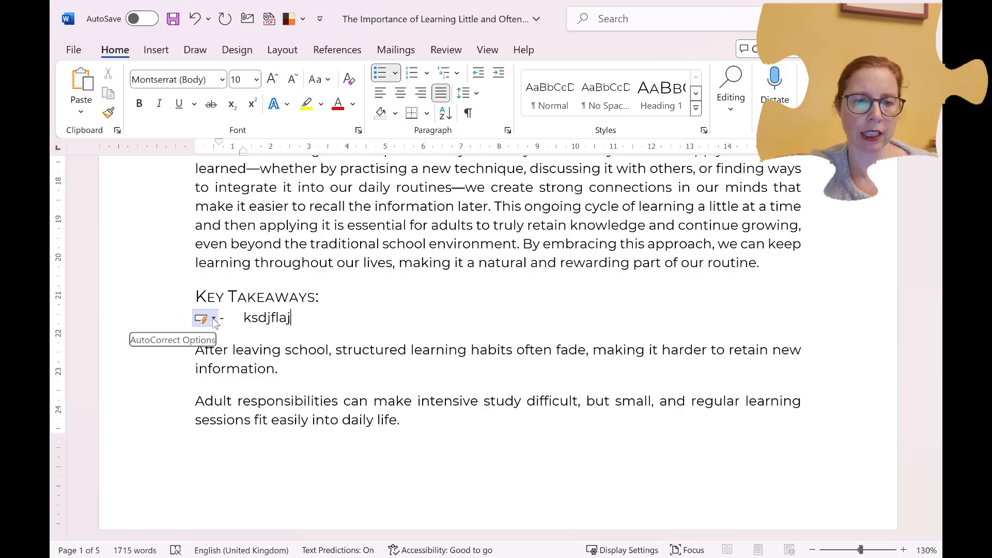
Check the AutoCorrect options for the "ksdjflaj" test bullet under Key Takeaways and delete that line
click(214, 319)
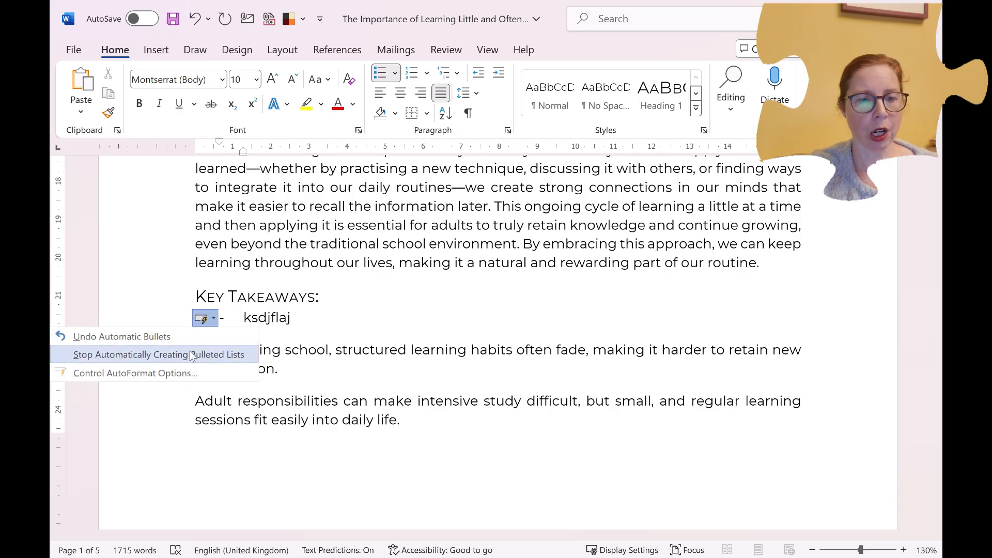
click(292, 320)
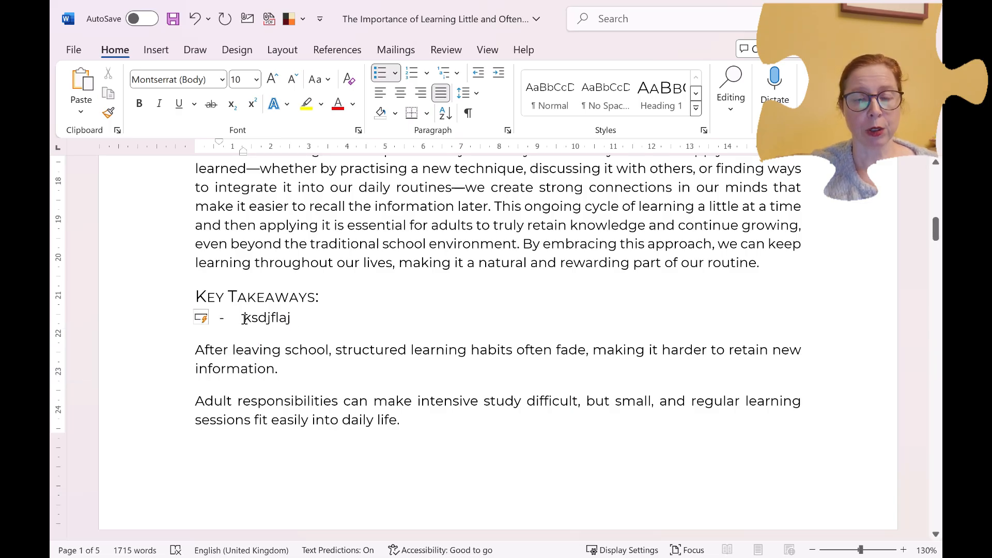
drag(297, 316, 173, 318)
key(Delete)
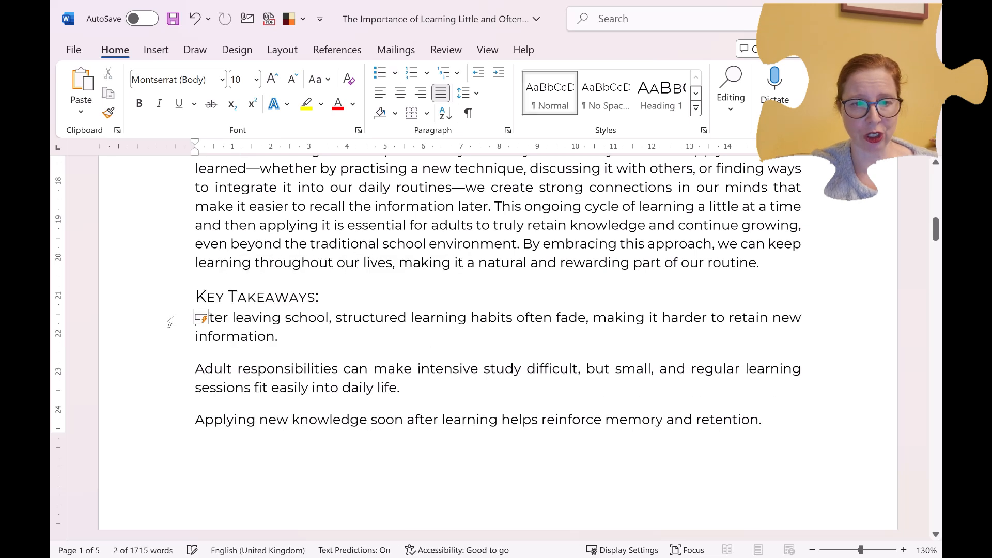
click(302, 329)
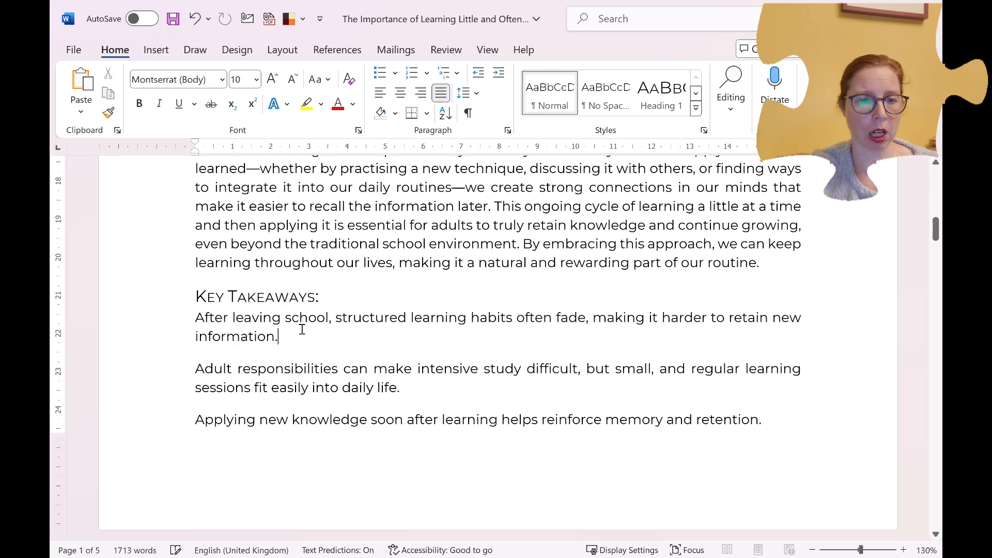
Format the three Key Takeaways paragraphs as a bulleted list with solid round bullets
drag(198, 320, 761, 416)
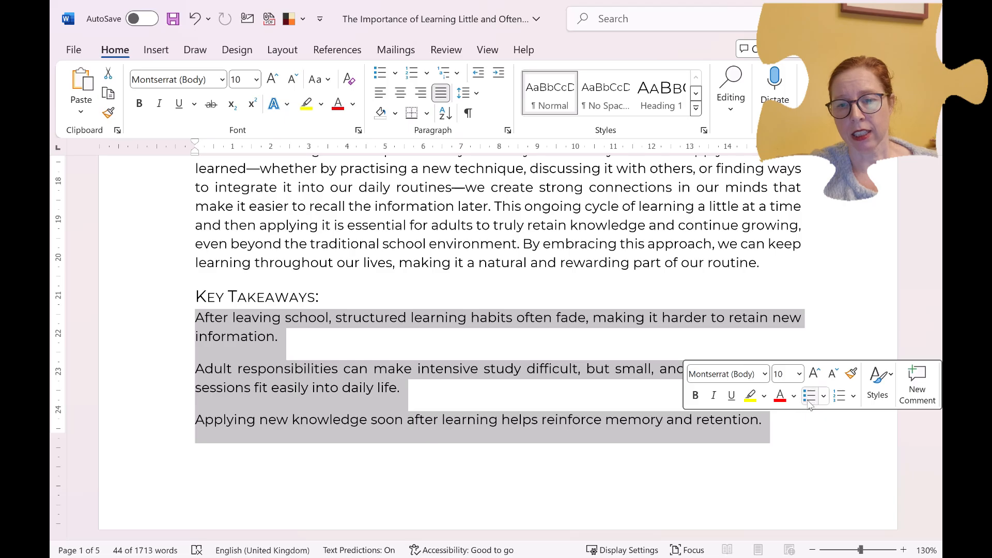
click(380, 77)
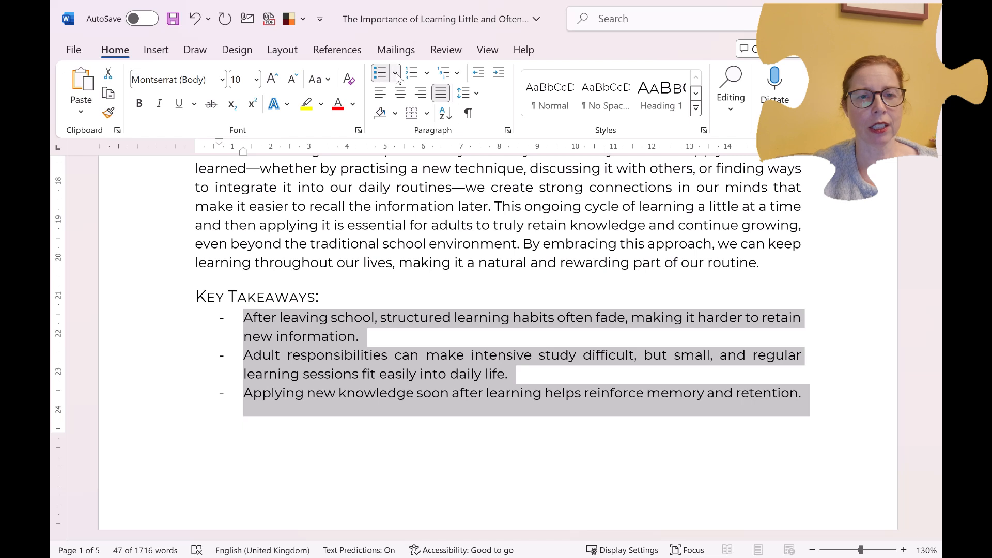
click(396, 74)
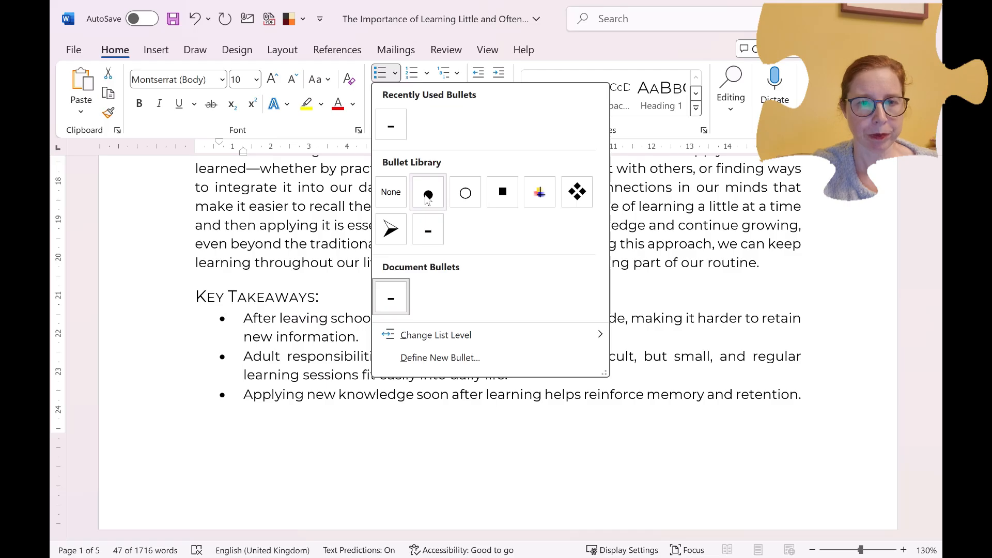
click(426, 199)
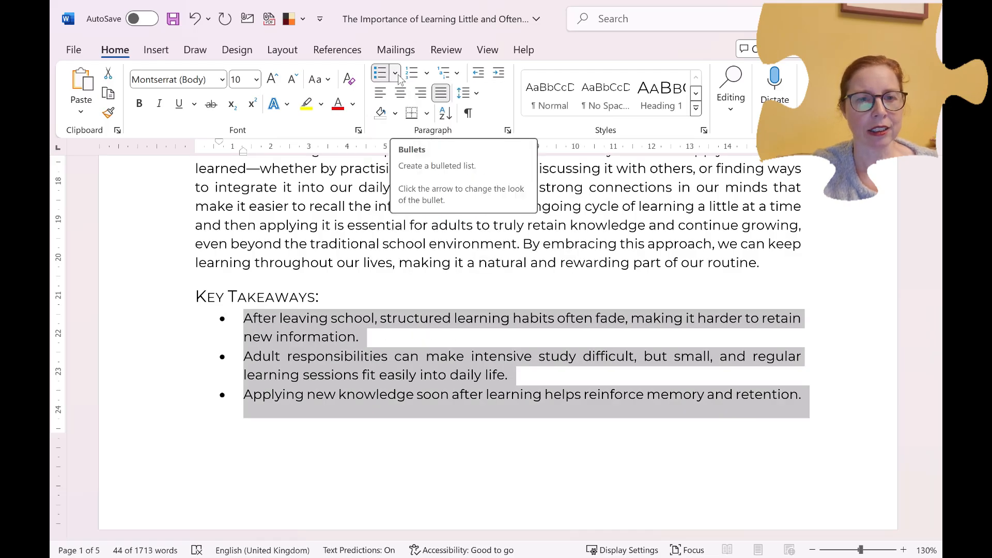
Define a new left-aligned bullet for the Key Takeaways list using the heavy asterisk symbol, Wingdings 2 character code 226
click(395, 73)
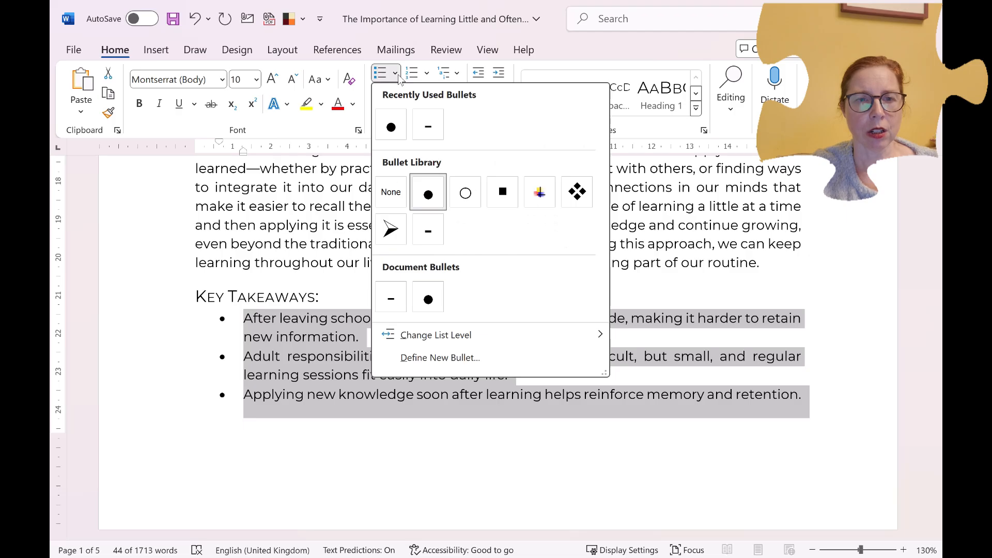
mouse_move(436, 337)
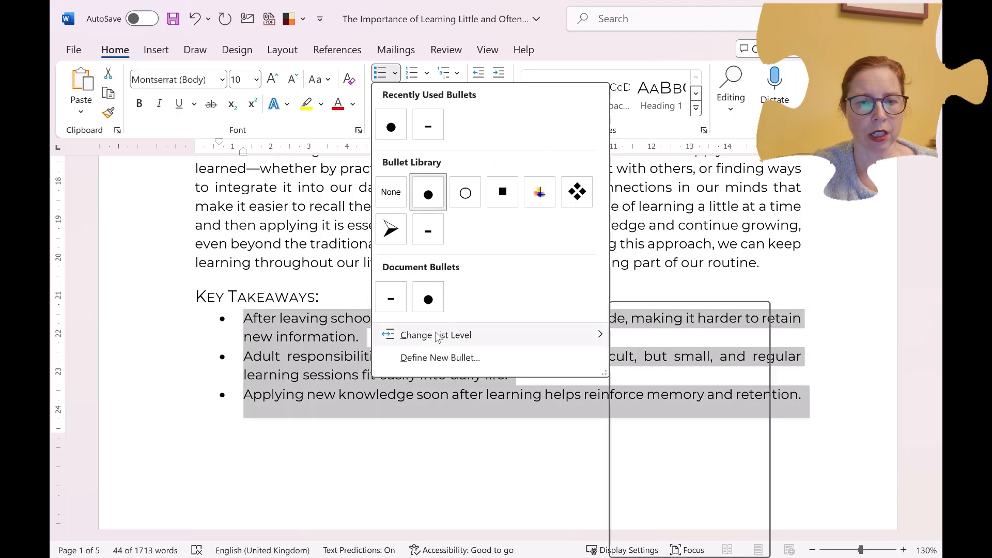
click(436, 359)
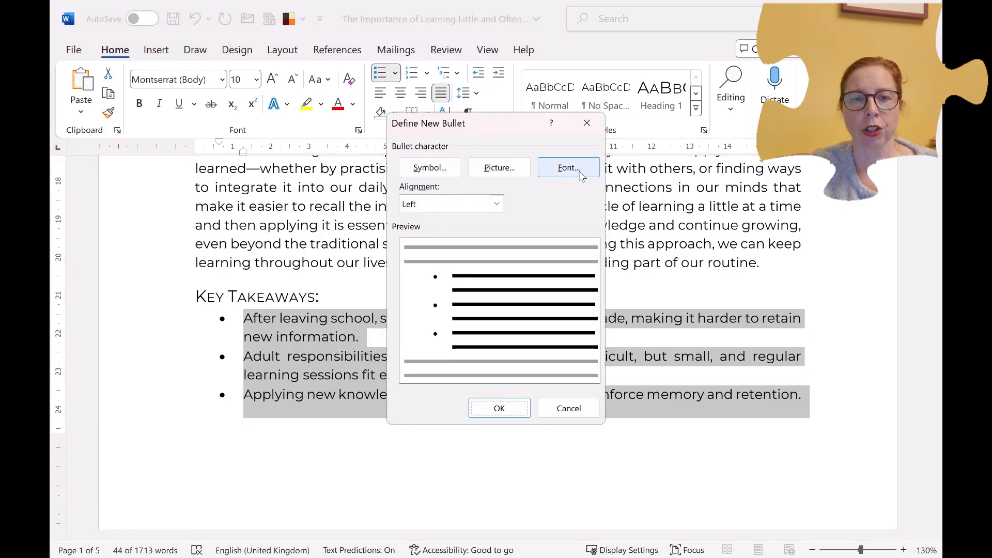
click(495, 206)
click(535, 207)
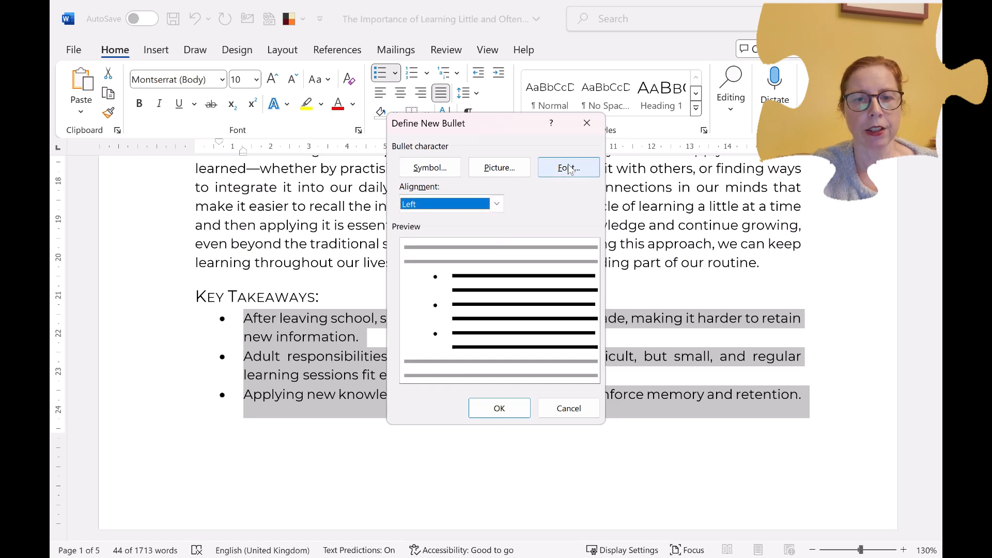
click(435, 177)
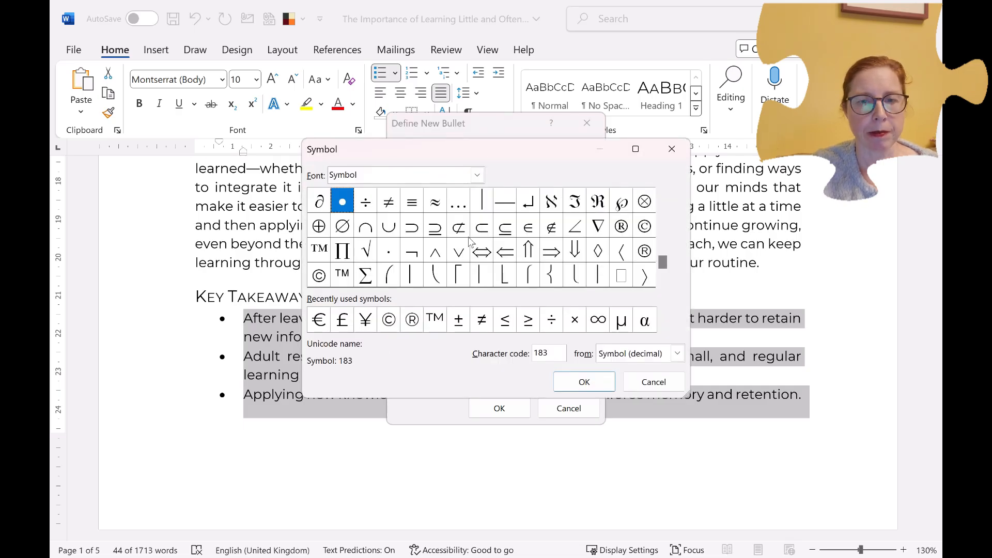
click(477, 175)
drag(478, 240, 480, 248)
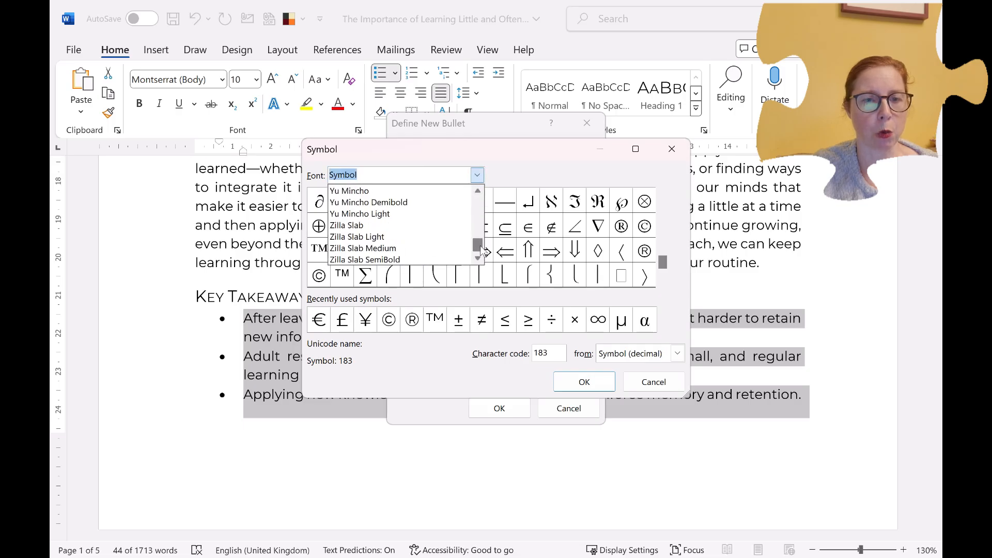
scroll(434, 224, up, 2)
scroll(434, 227, up, 5)
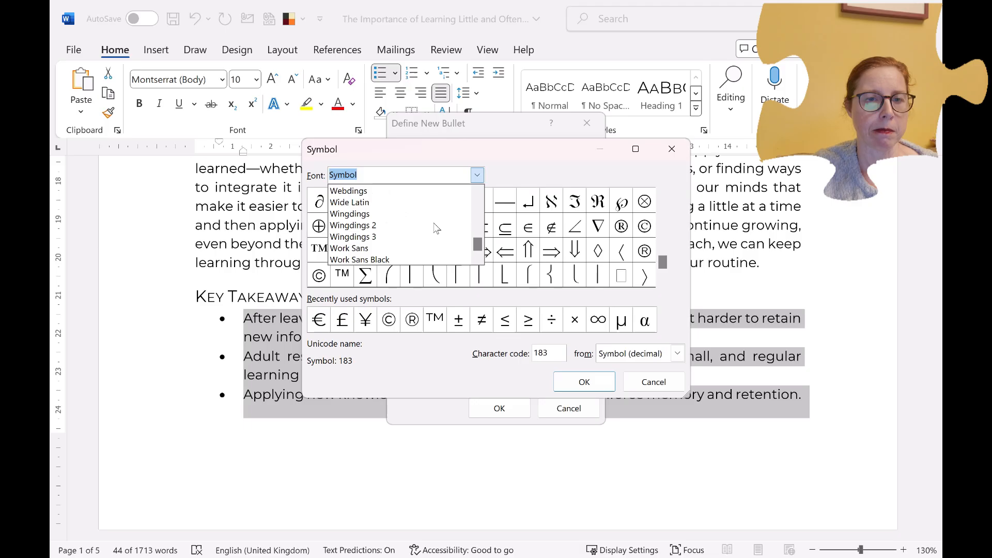
click(369, 228)
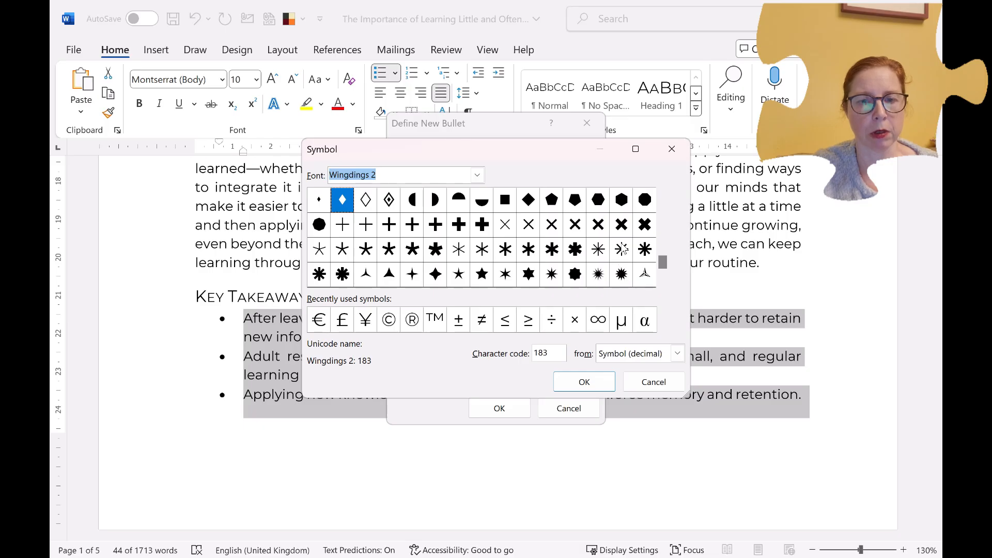
mouse_move(662, 261)
mouse_down()
mouse_move(662, 252)
mouse_move(662, 261)
mouse_up()
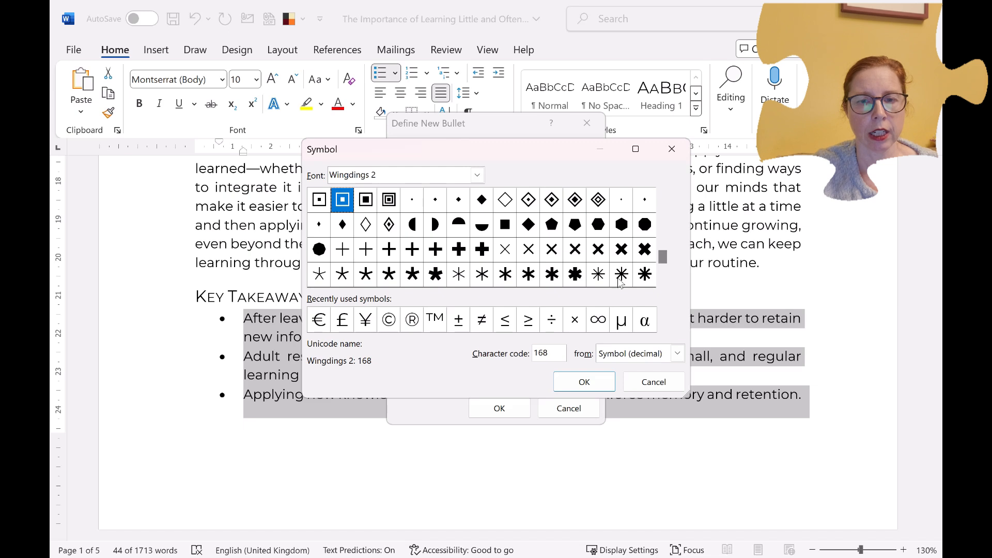
click(643, 275)
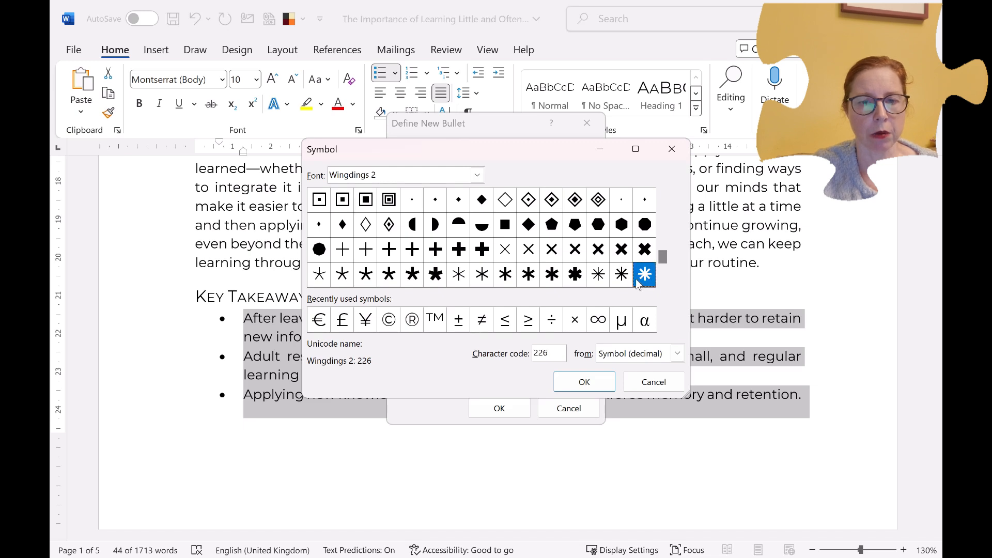
click(585, 382)
Set the new bullet's font colour to Orange, Accent 2 and its size to 18, and apply it to the list
click(577, 167)
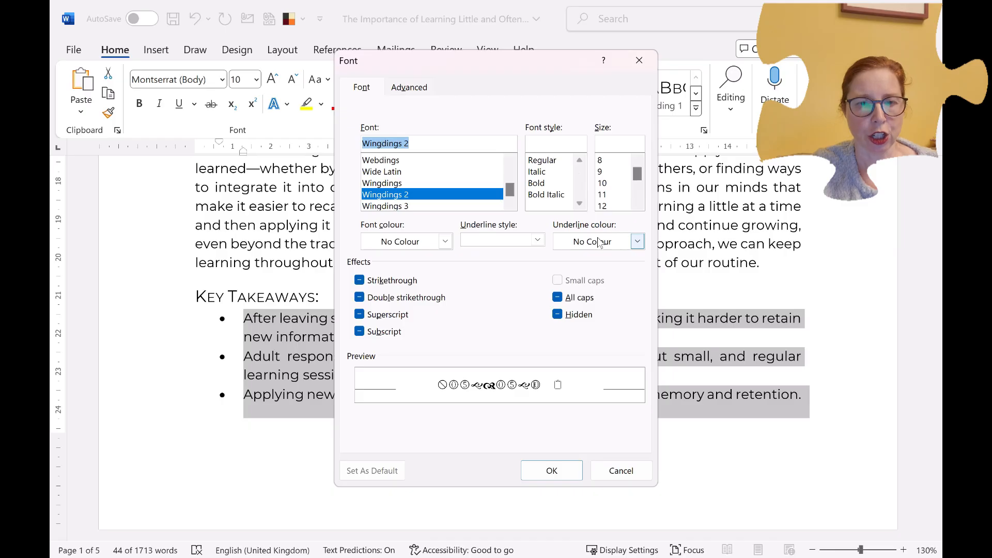
click(443, 242)
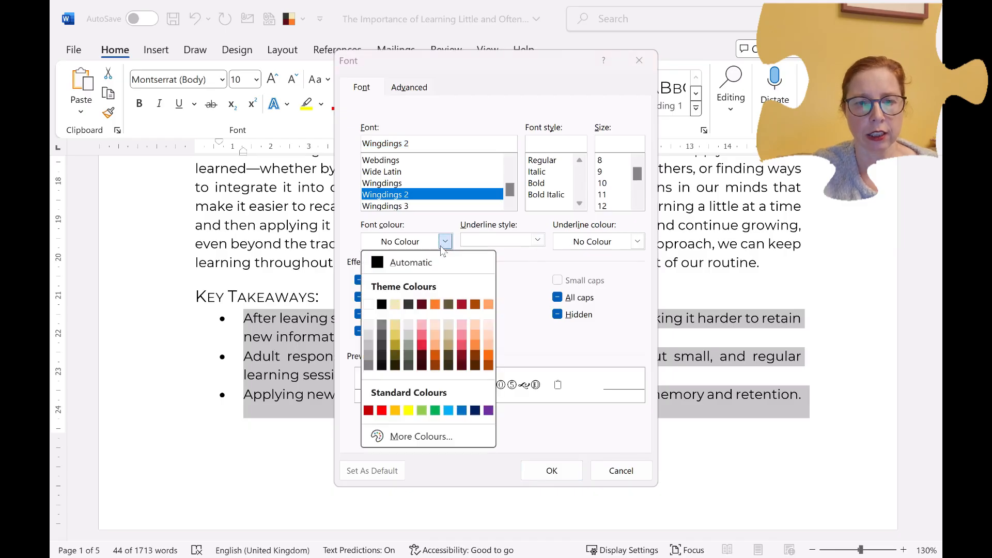
click(435, 304)
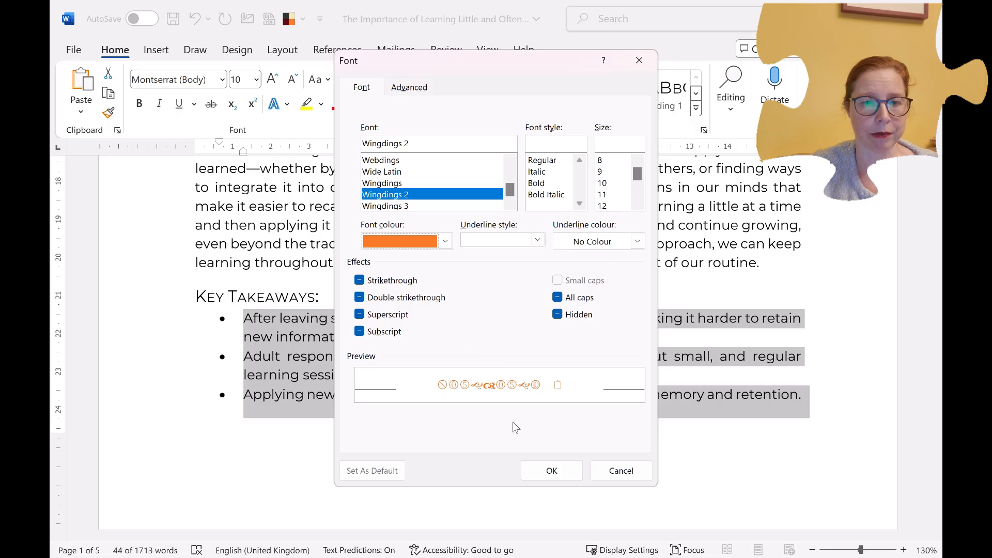
scroll(617, 208, down, 2)
click(610, 174)
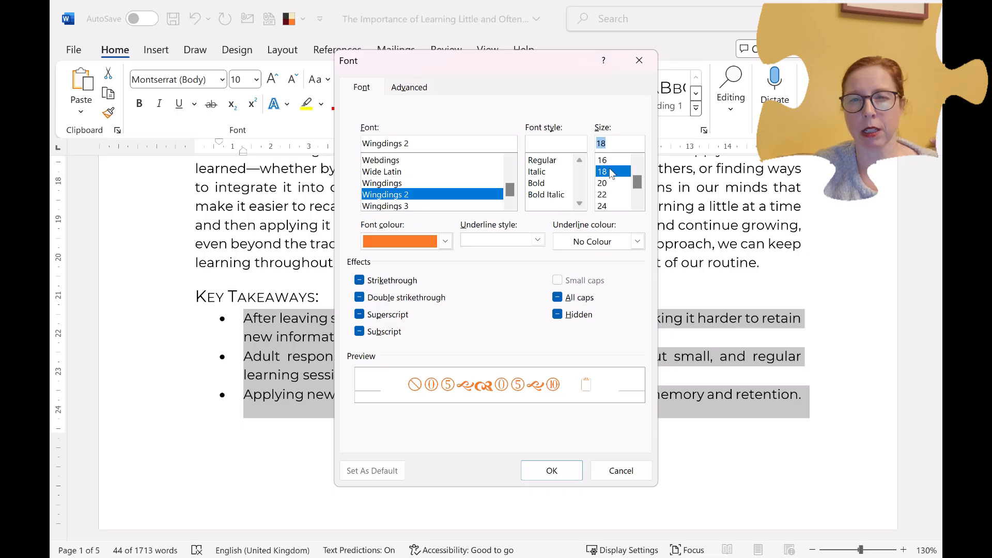
click(568, 472)
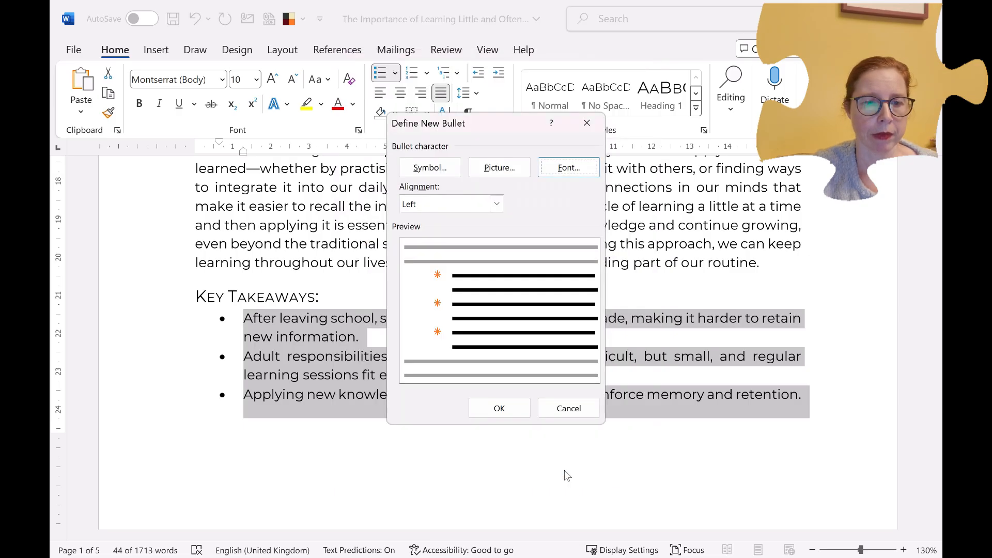
click(508, 412)
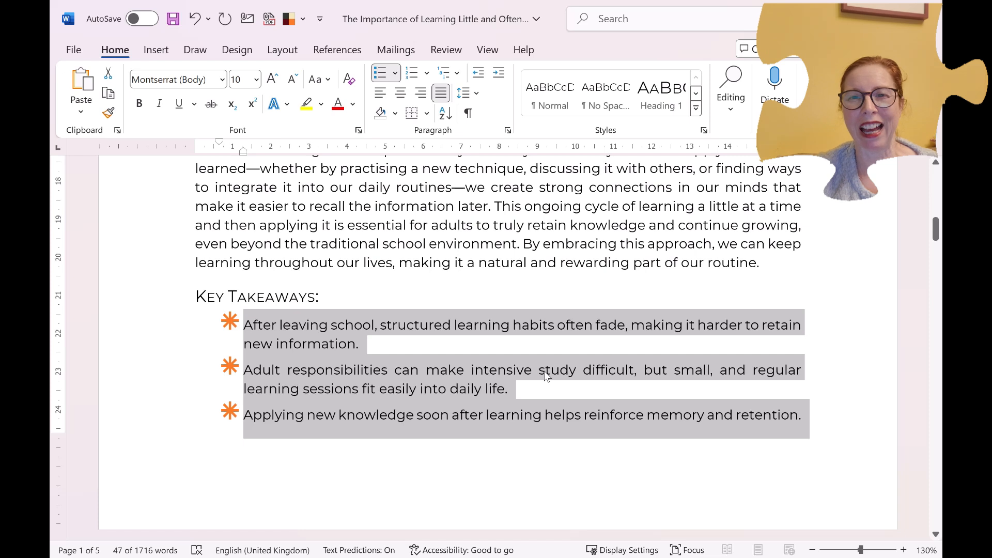
Reduce the asterisk bullet's font size to 12 in the bullet definition and apply it to the list
click(395, 73)
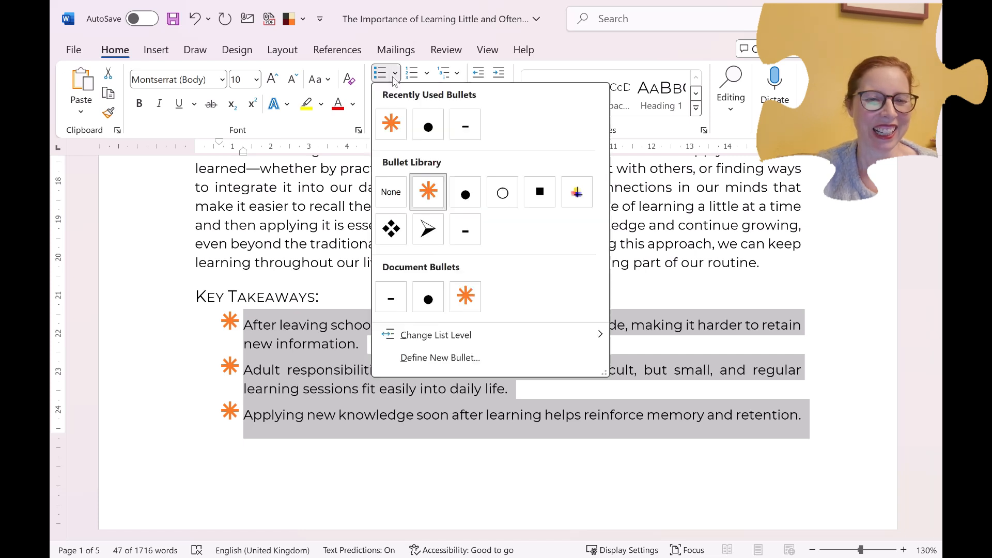
click(444, 358)
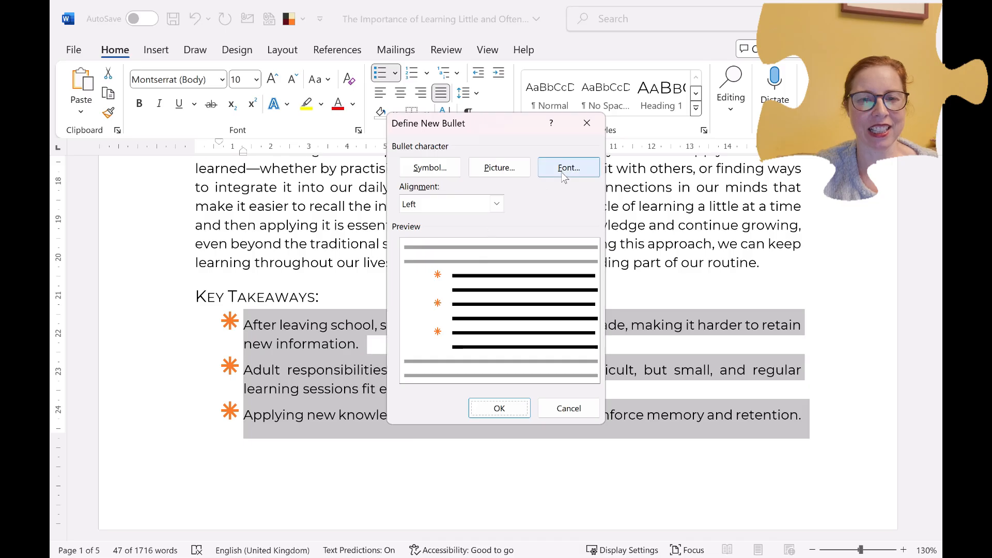
click(564, 168)
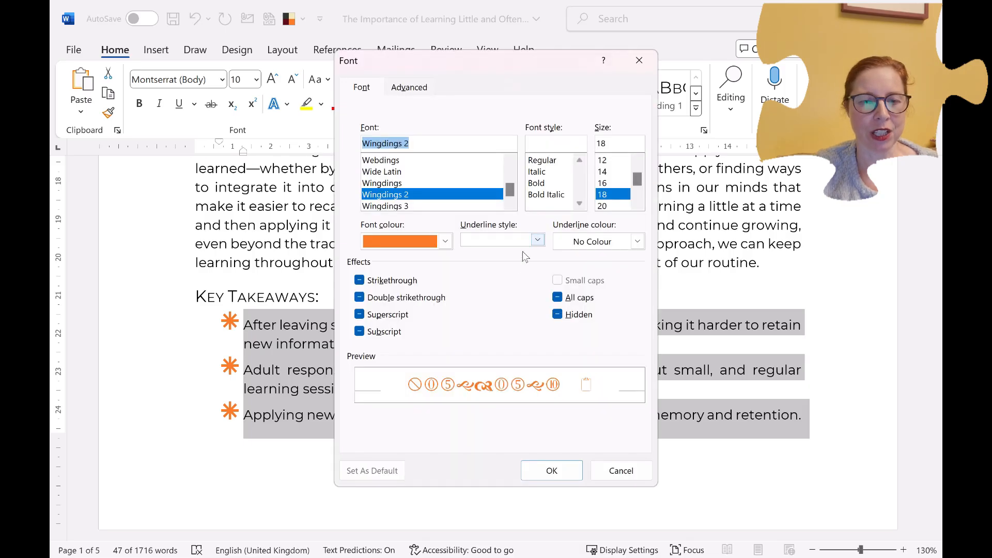
click(605, 160)
click(550, 470)
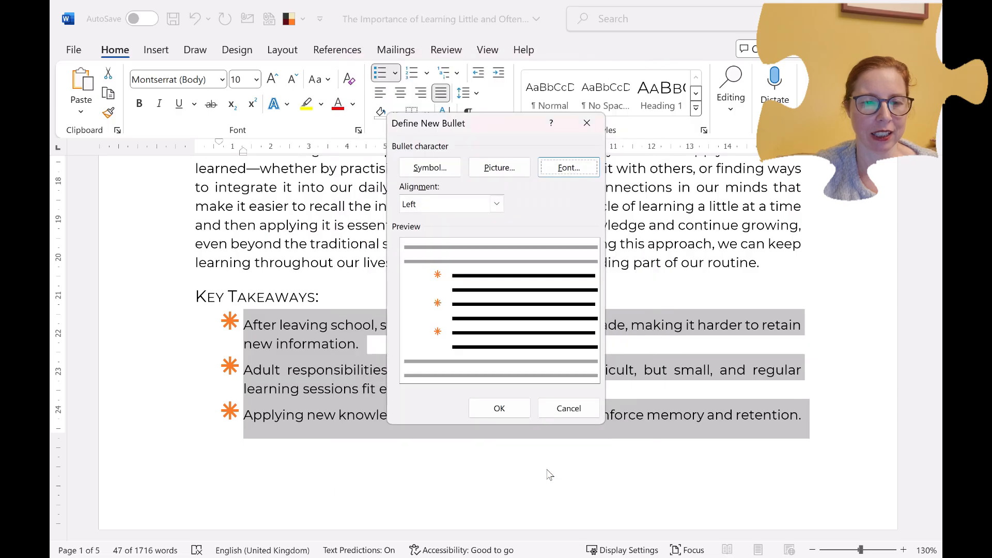
click(510, 404)
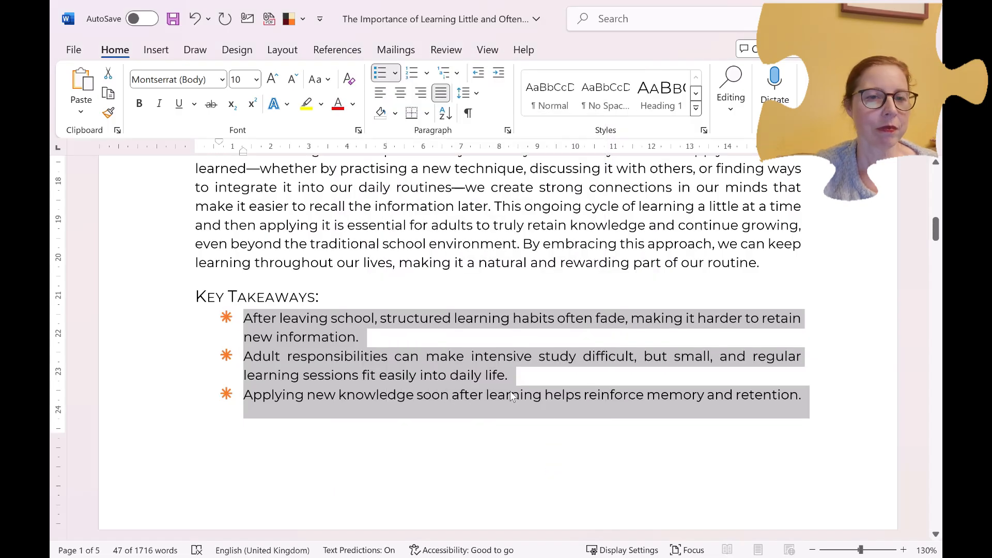
Look over the numbering formats available for the three Key Takeaways items without applying one
click(429, 341)
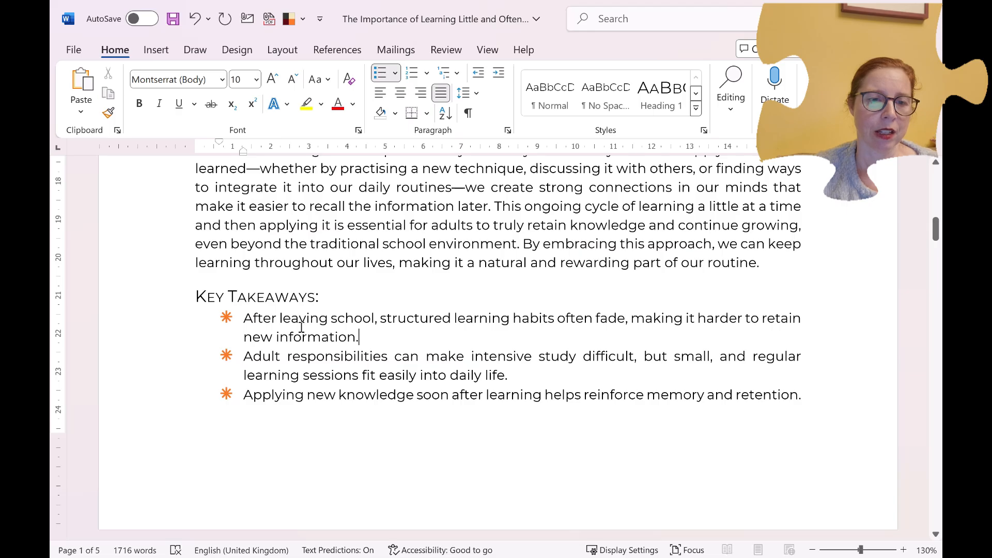
drag(256, 320, 828, 407)
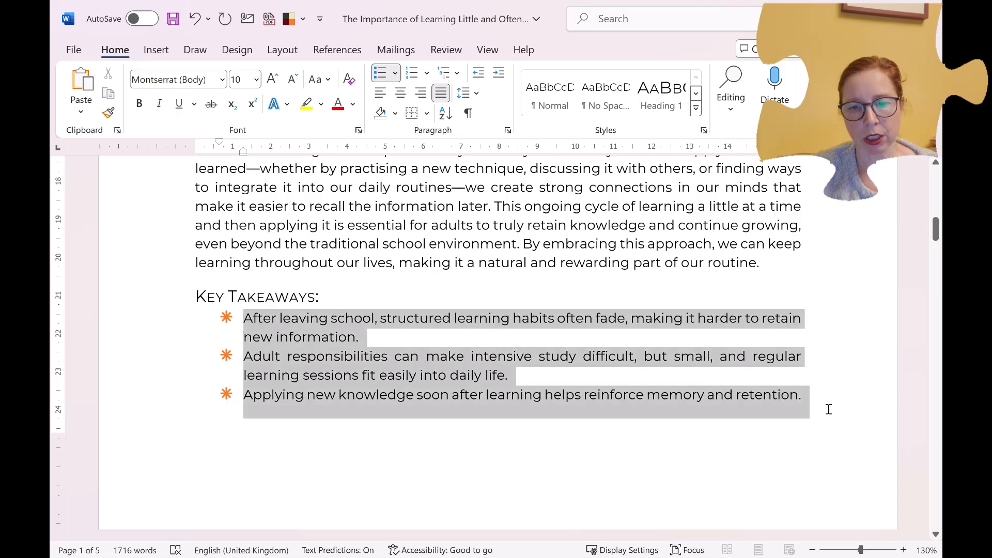
click(426, 73)
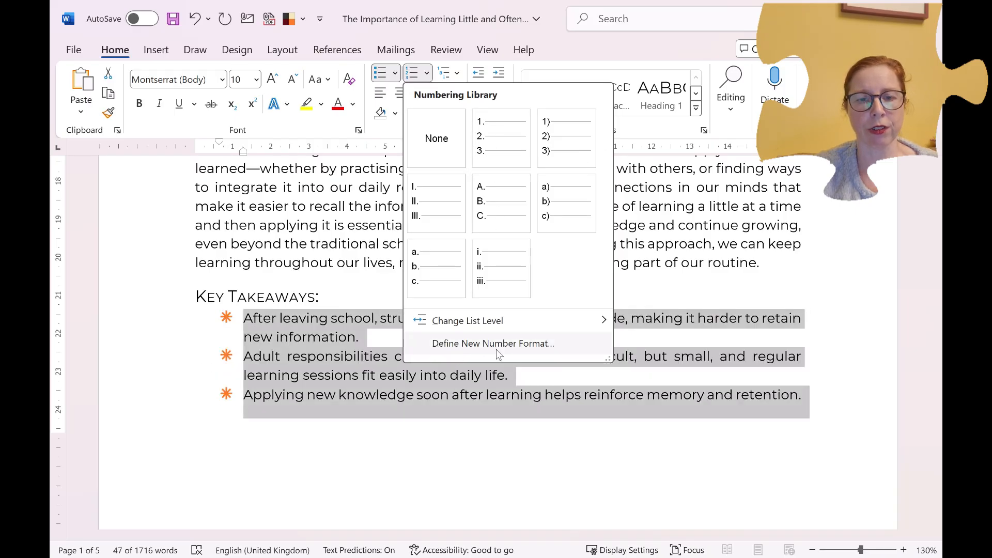
click(387, 340)
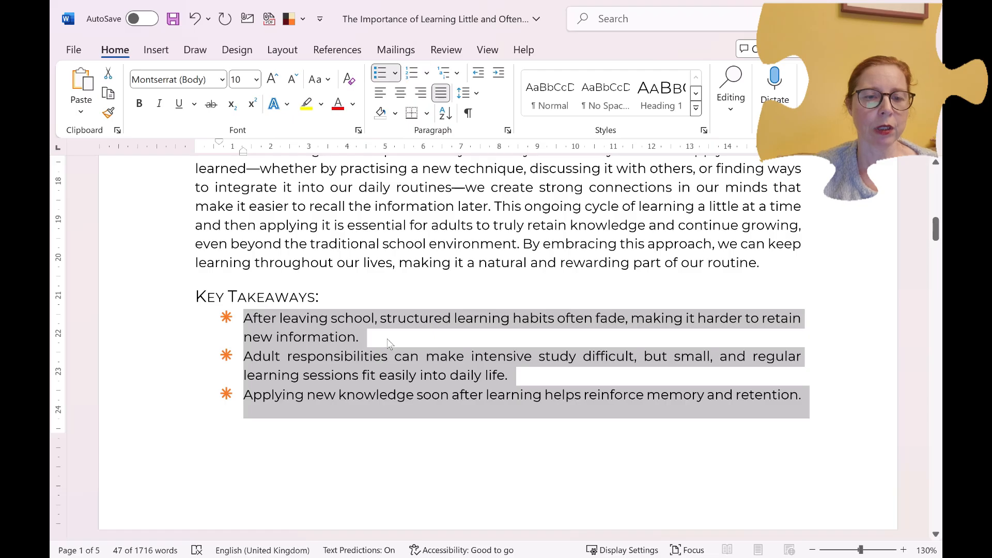
click(363, 338)
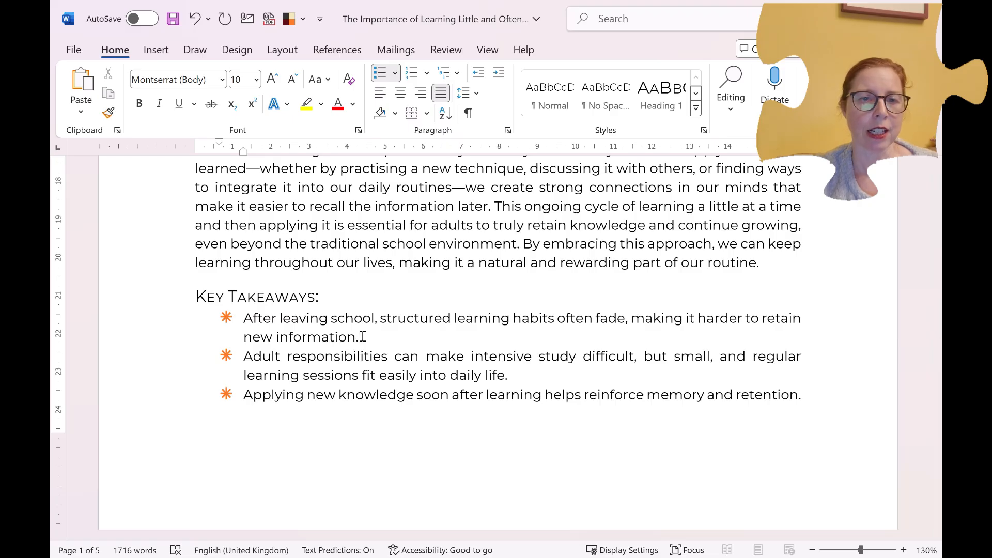
scroll(362, 336, down, 1)
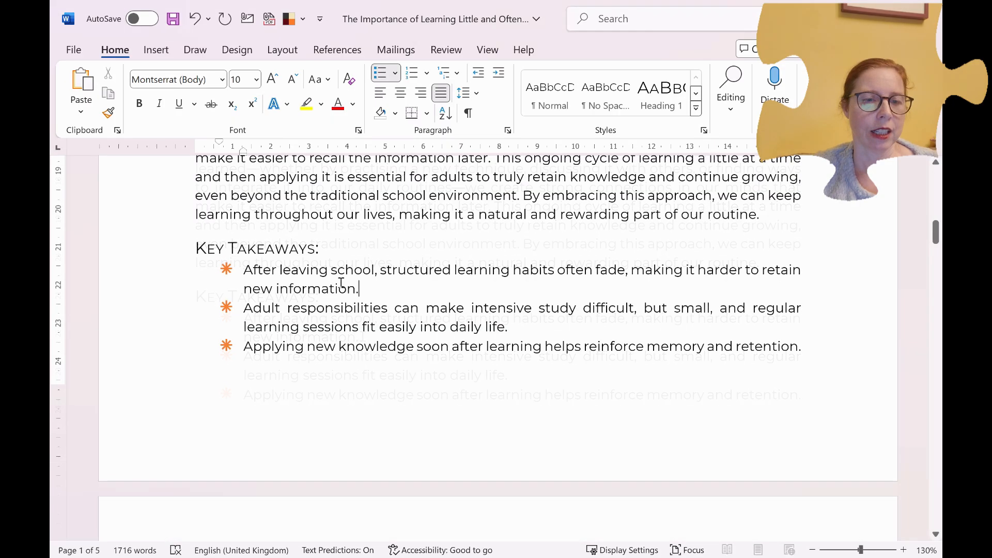
Copy the first orange-asterisk bullet's formatting with Format Painter onto the three unformatted Key Takeaways paragraphs above the Practical Tips heading
drag(364, 287, 255, 274)
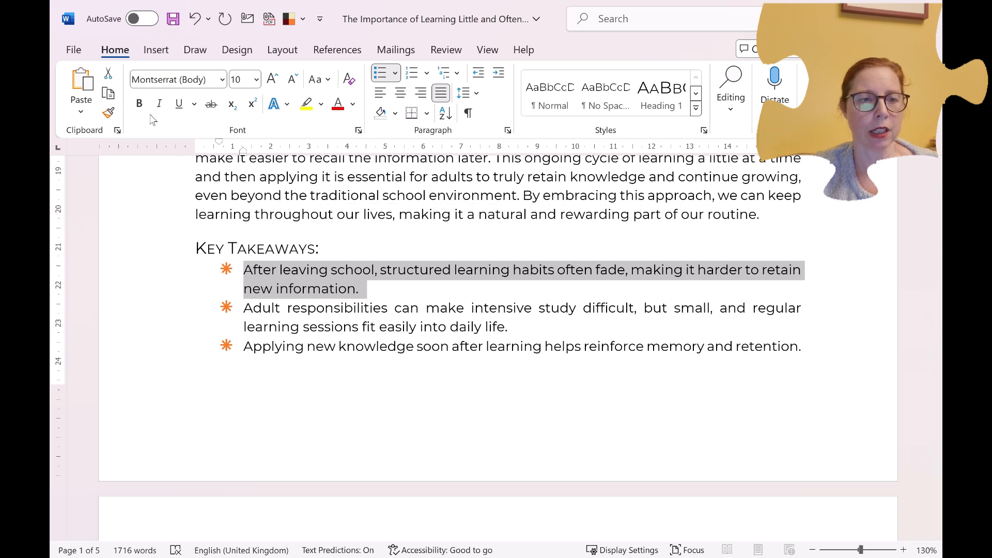
click(108, 113)
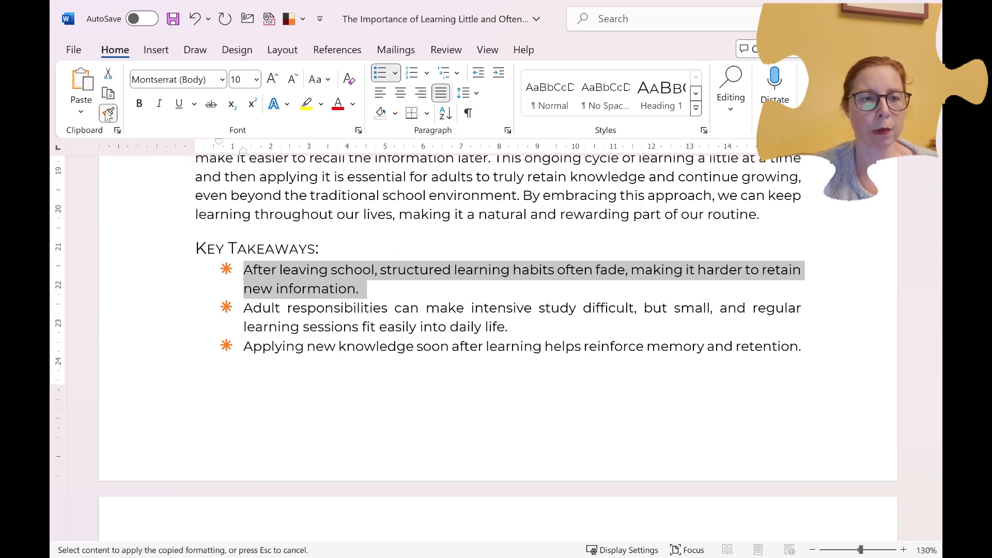
scroll(338, 322, down, 20)
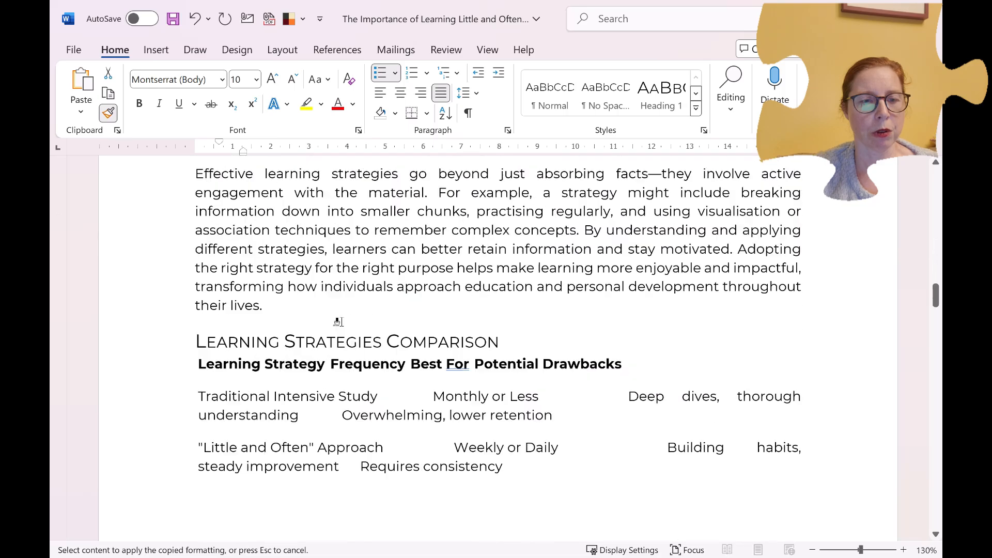
scroll(343, 323, down, 6)
scroll(309, 274, up, 1)
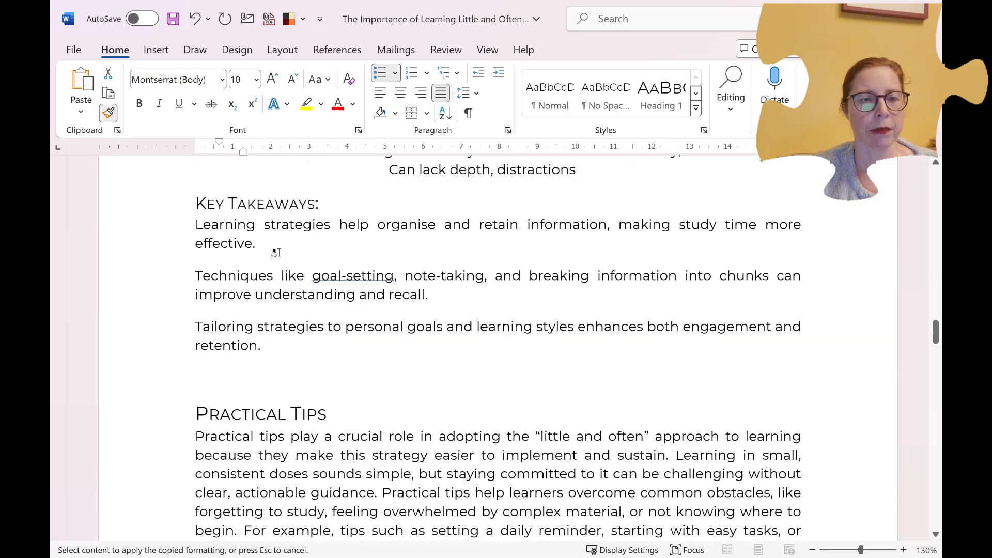
drag(191, 224, 304, 351)
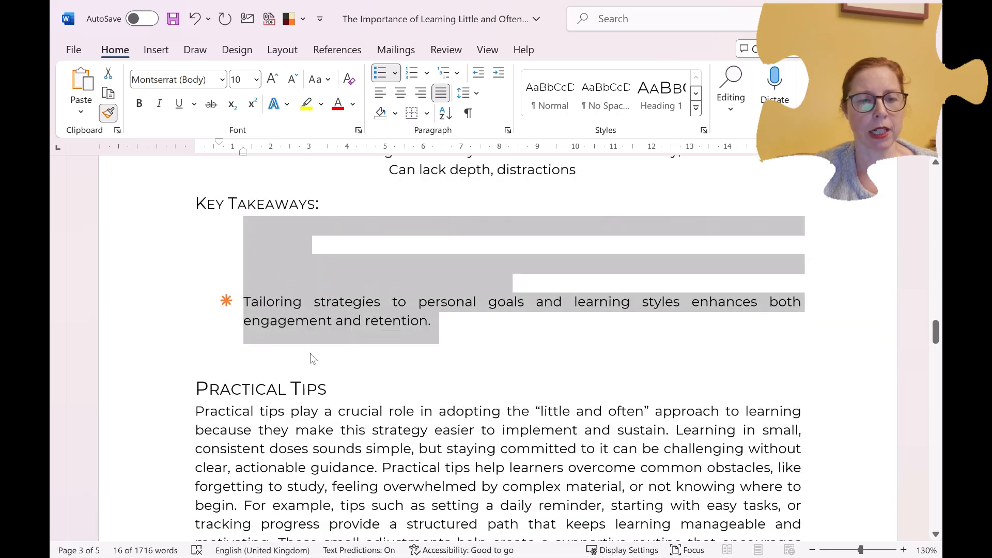
click(335, 251)
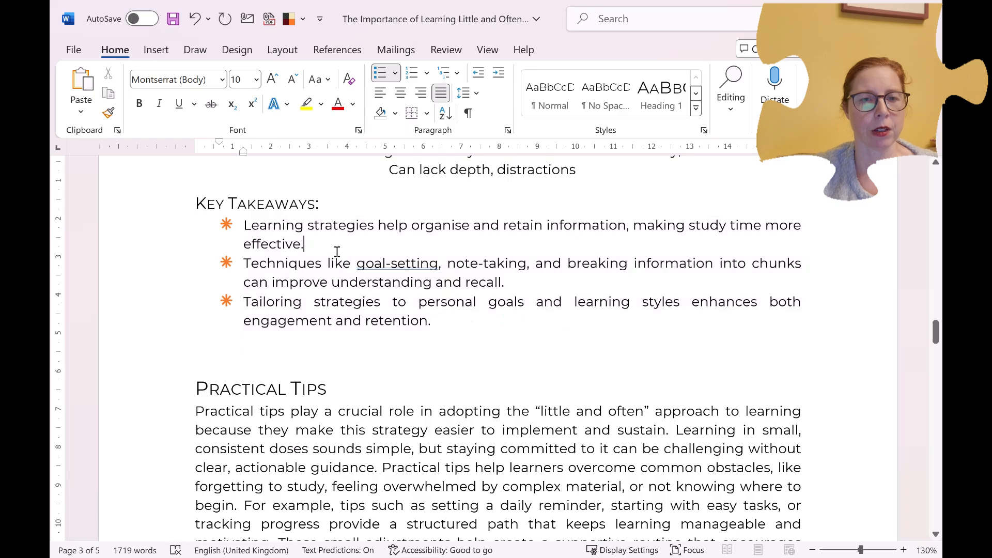